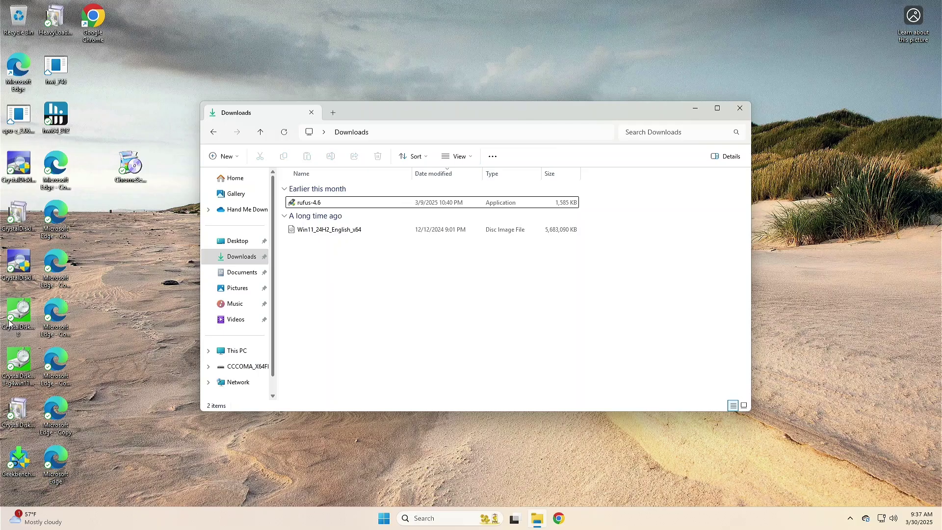
Launch rufus-4.6 from the Downloads folder and load the Win11_24H2_English_x64 disc image as the boot selection.
double_click(302, 205)
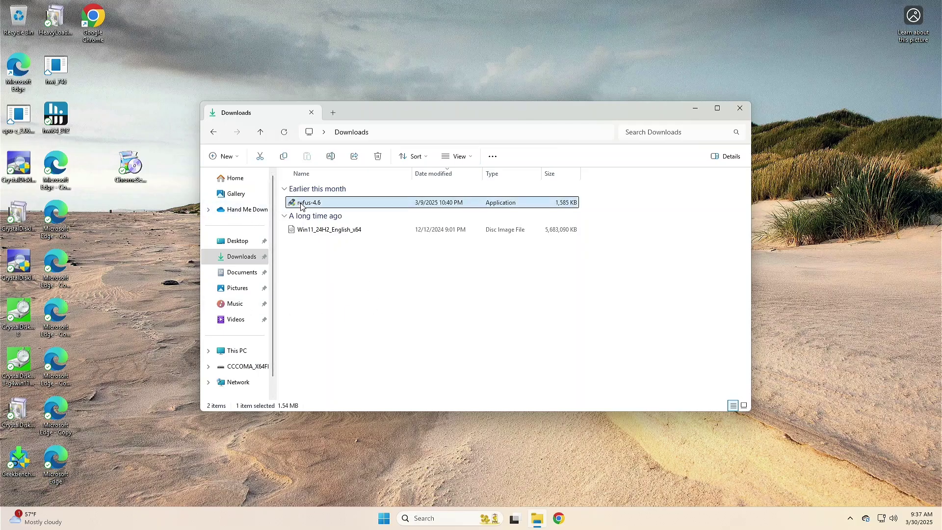
left_click(396, 338)
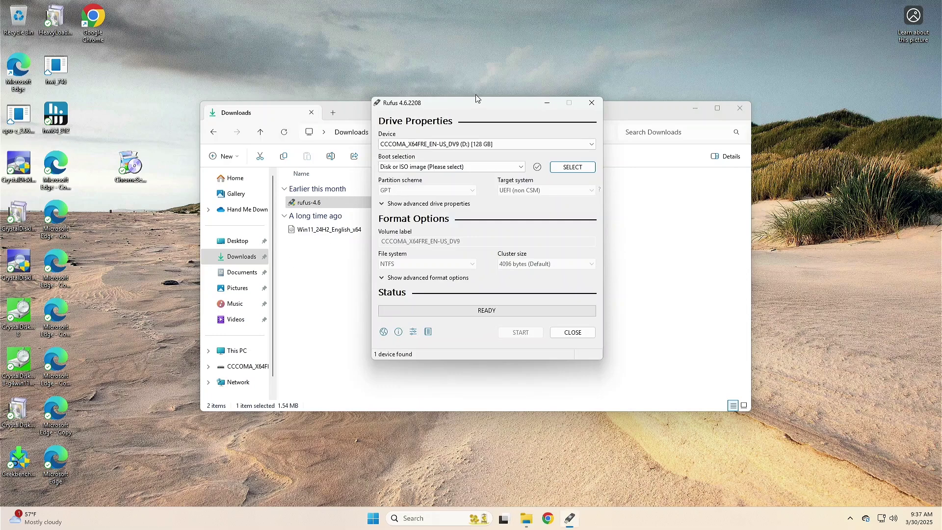
left_click_drag(480, 105, 191, 123)
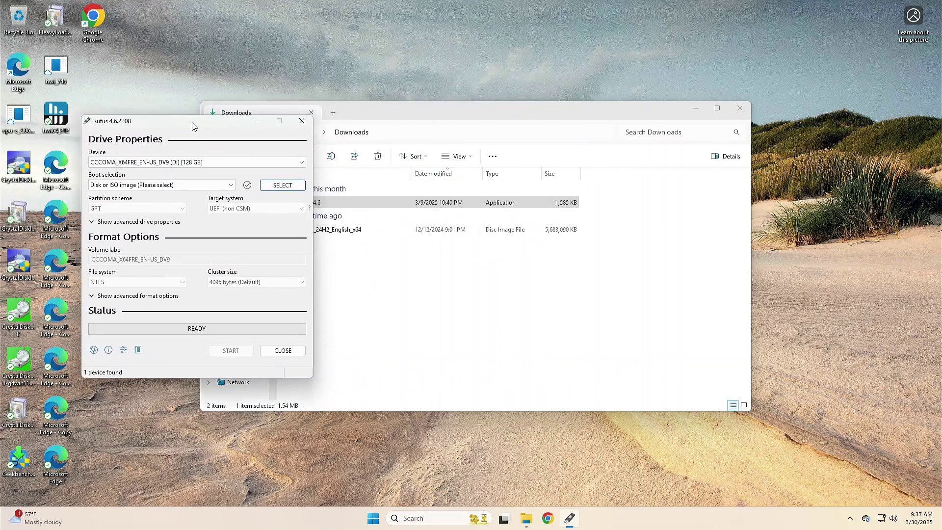
left_click(283, 185)
left_click(235, 219)
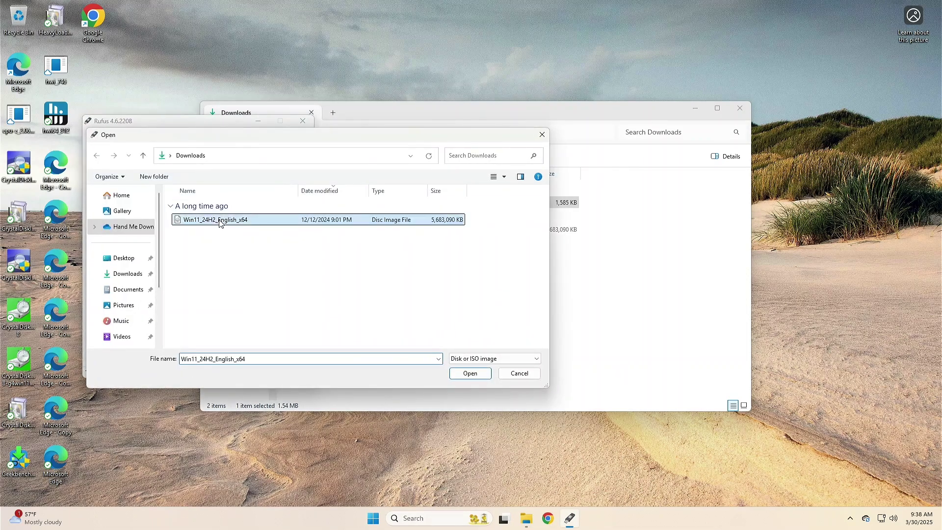
left_click(468, 375)
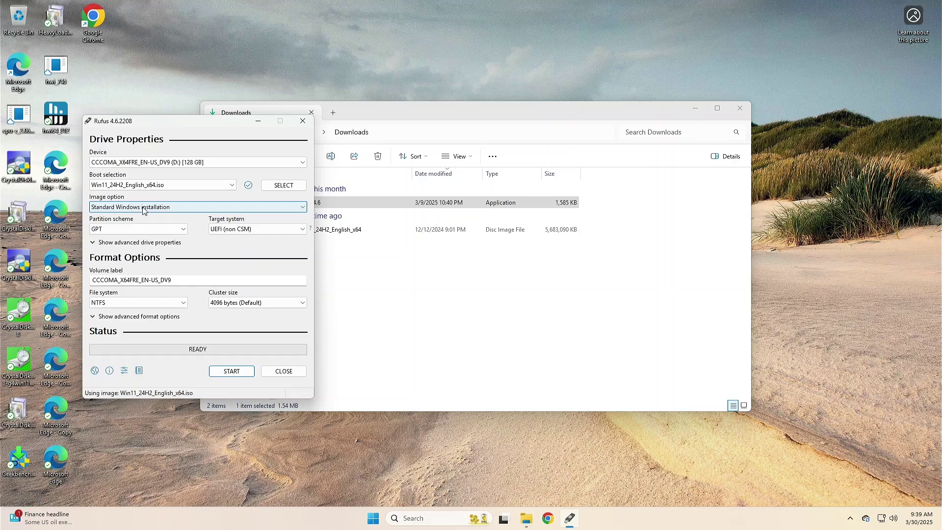
Set the image option to Windows To Go and start creating the USB drive with Windows 11 Pro.
left_click(143, 210)
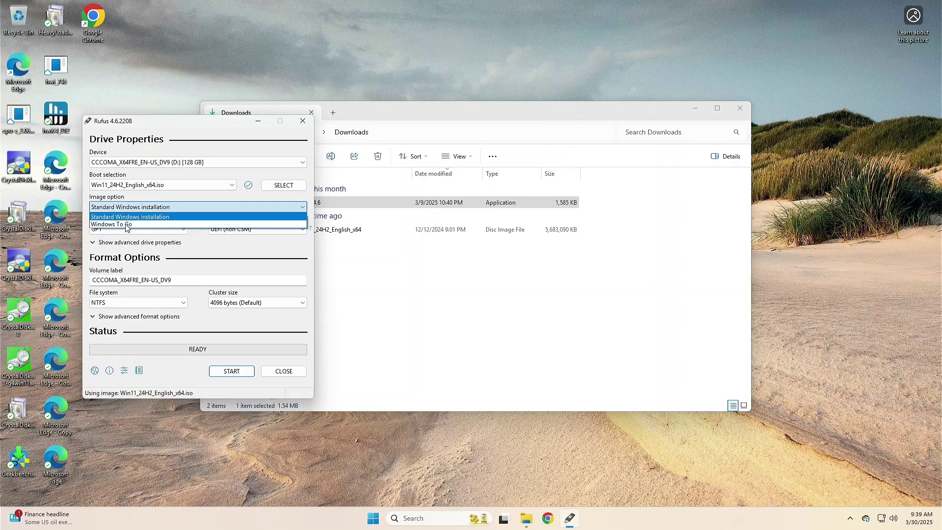
left_click(128, 225)
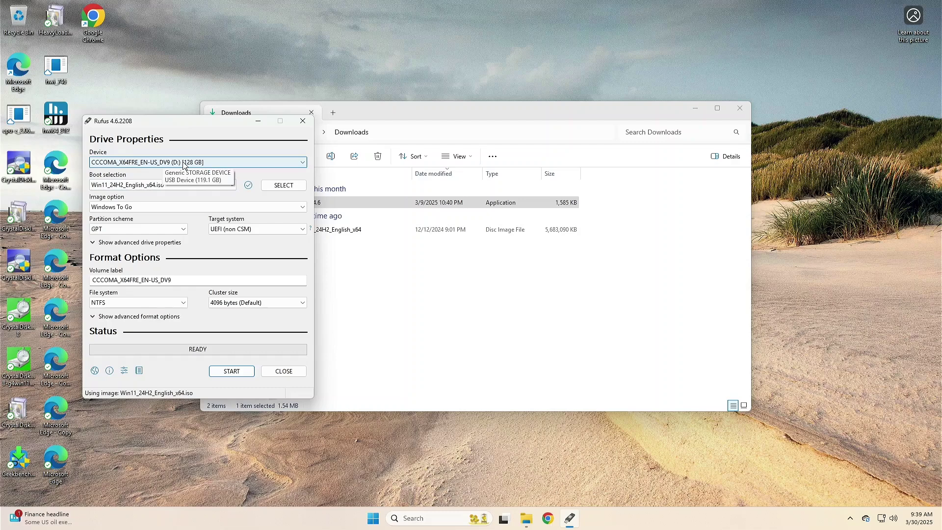
left_click(232, 374)
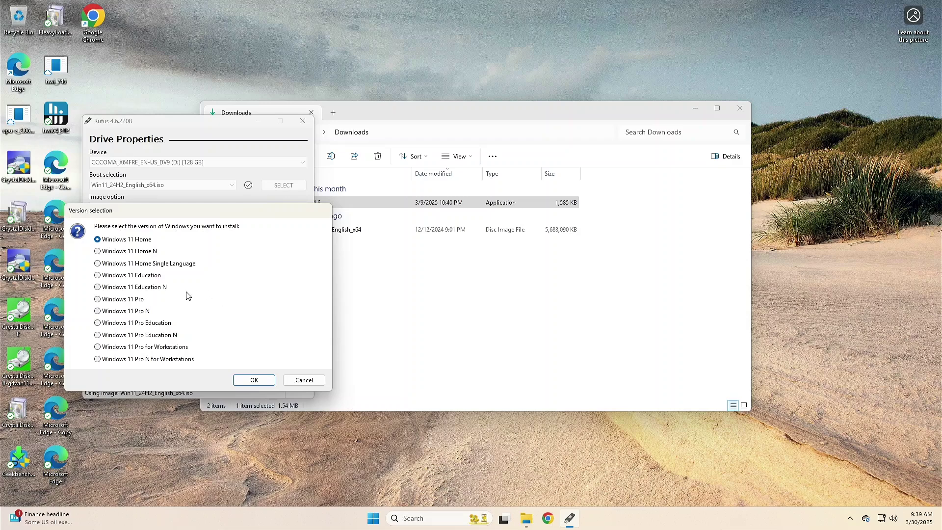
left_click(118, 302)
left_click(254, 381)
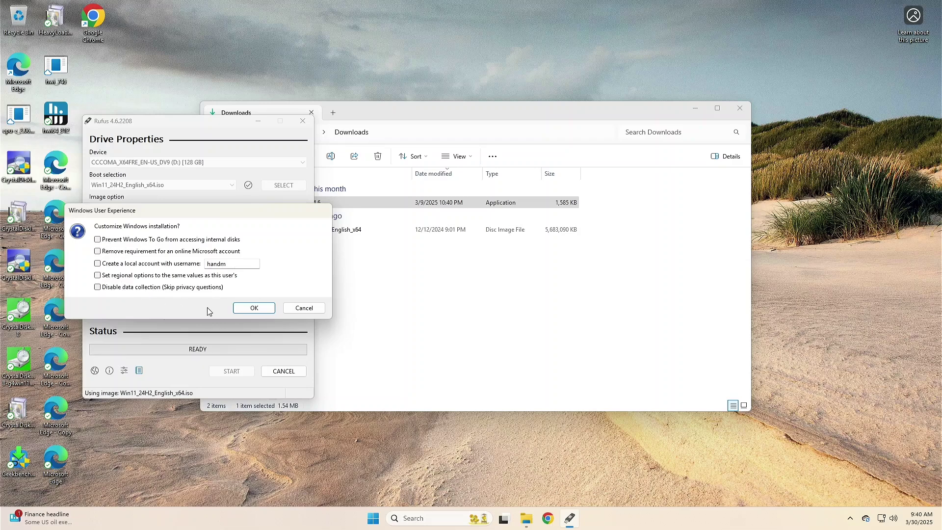
Accept the installation with every customization left off, confirm erasing the USB drive, and close Rufus once writing has finished.
left_click(244, 309)
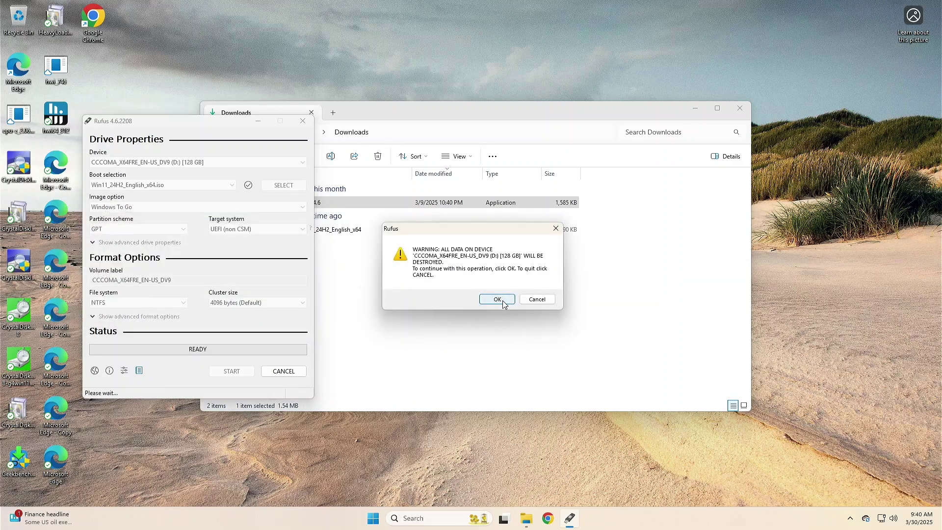
left_click(497, 299)
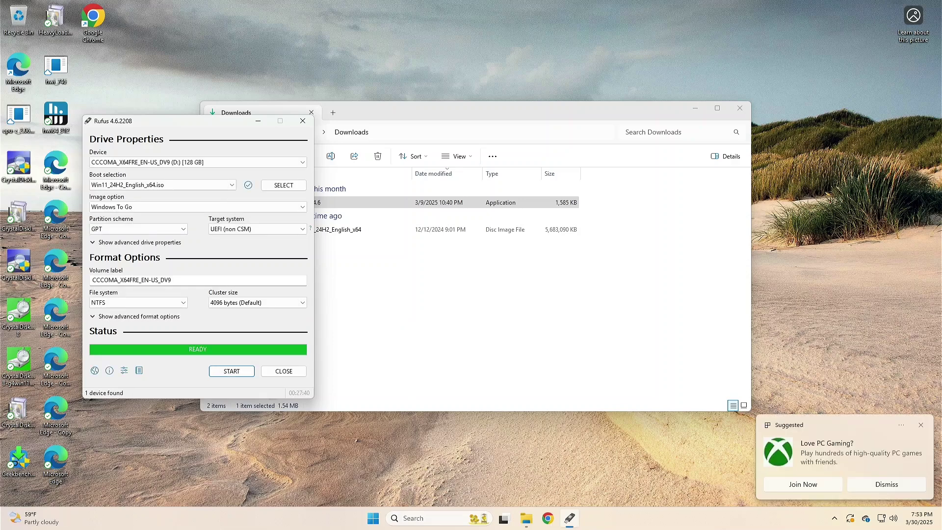
left_click(295, 378)
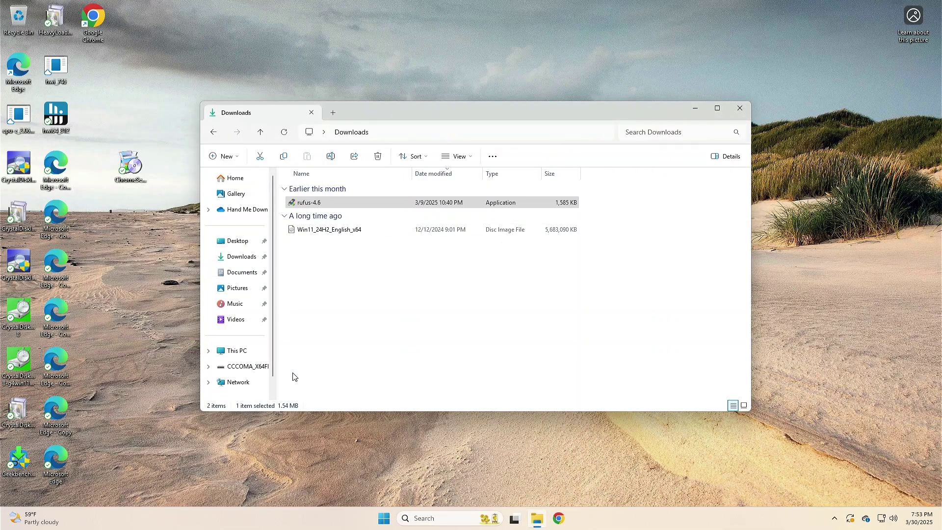
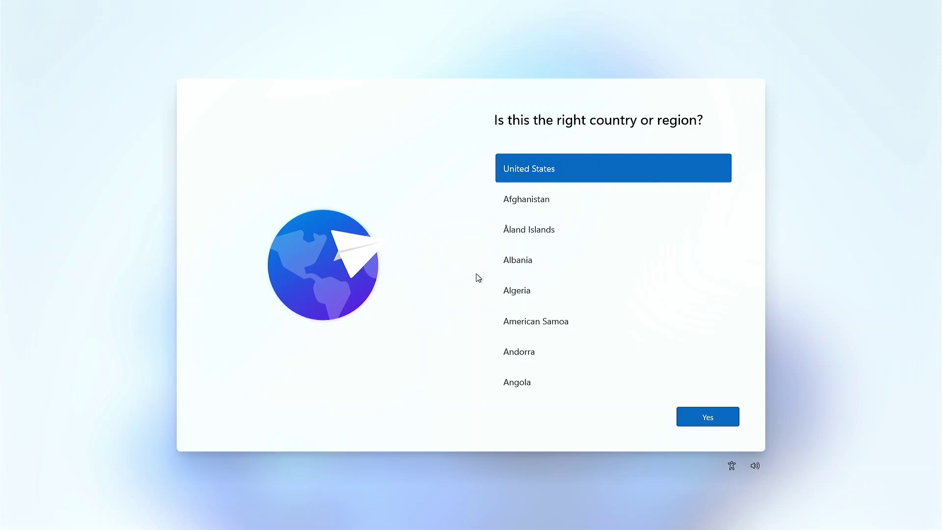
Complete Windows setup with United States as the region, skipping experience customization and declining the Microsoft 365 and PC Game Pass offers.
left_click(714, 417)
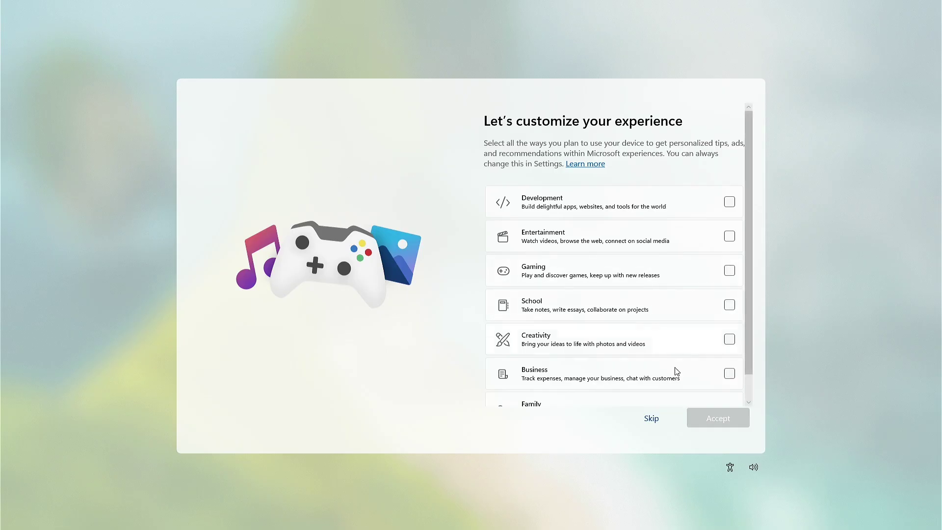
left_click(654, 421)
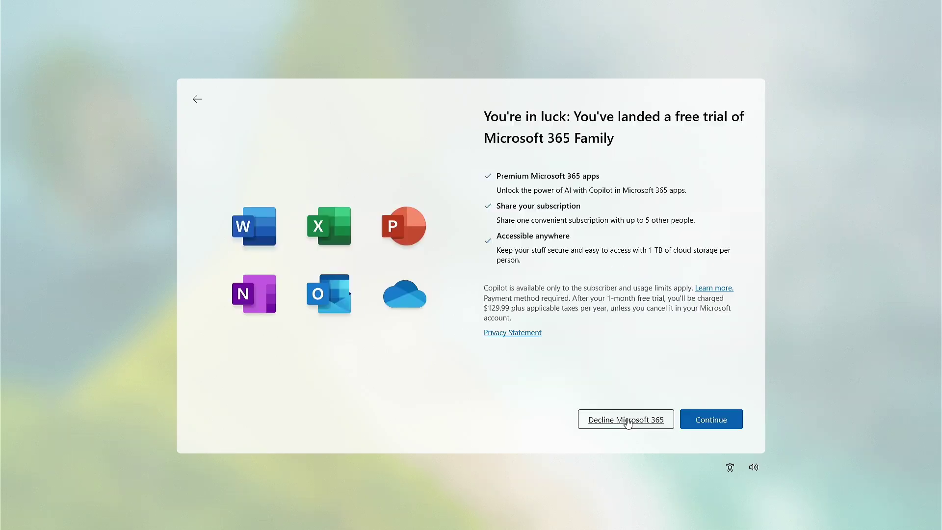
left_click(609, 418)
left_click(643, 420)
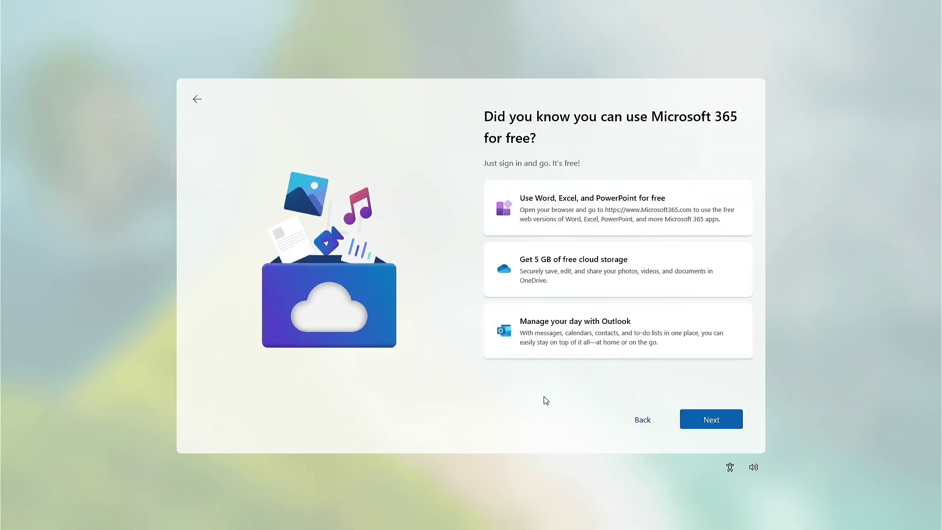
left_click(692, 418)
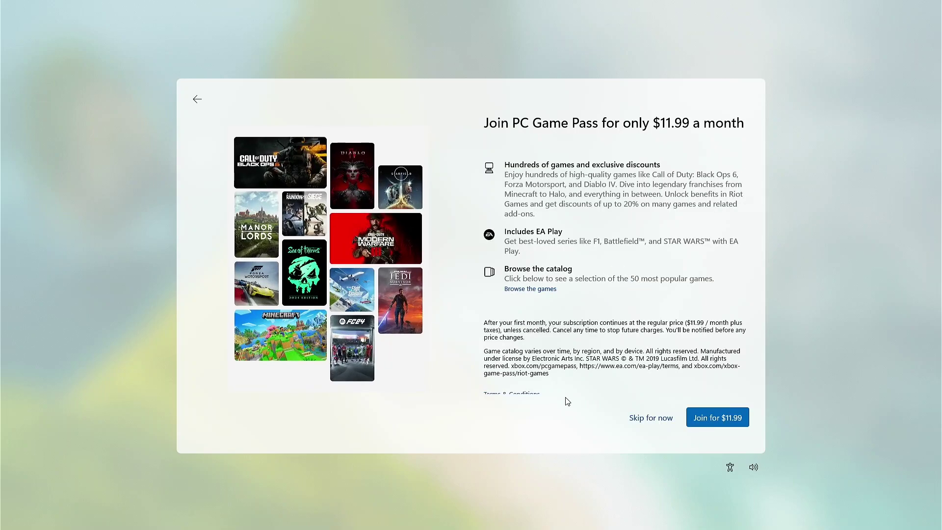
left_click(638, 421)
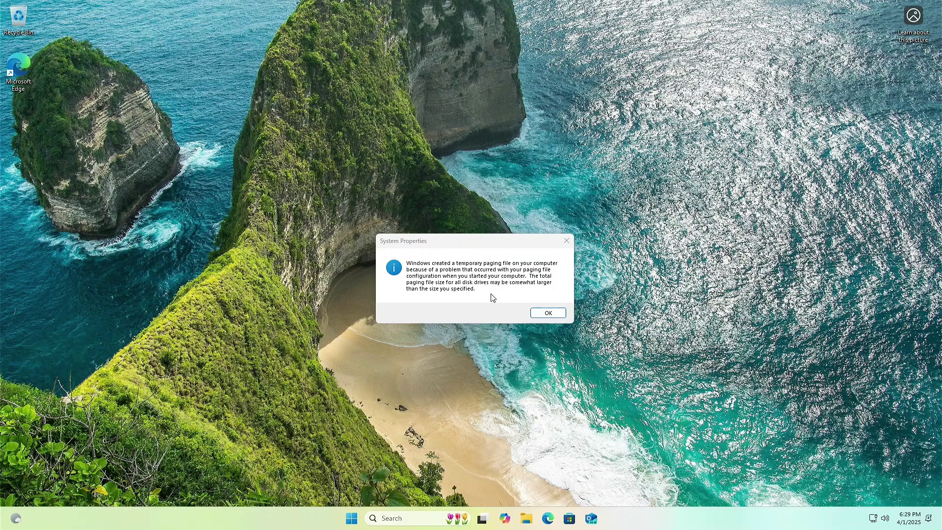
Dismiss the temporary paging file notice and cancel the Performance Options dialog.
left_click(554, 316)
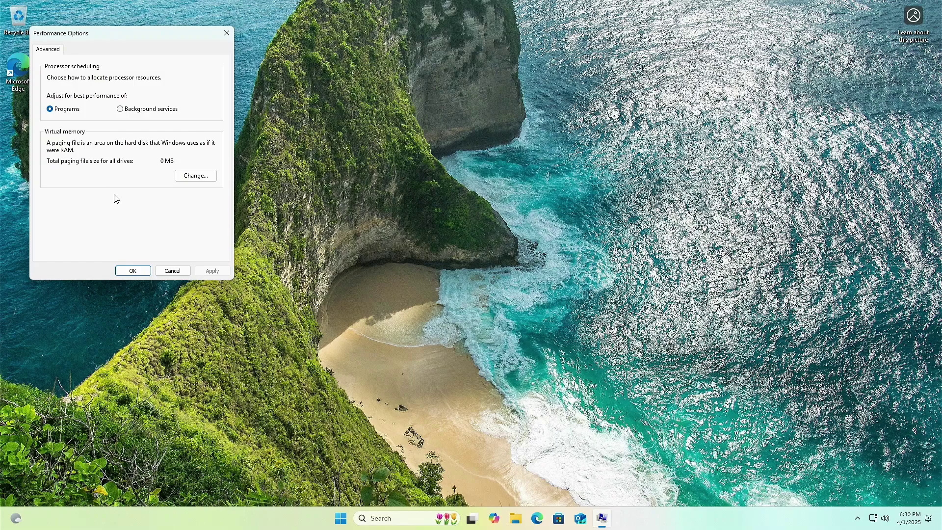
left_click(170, 271)
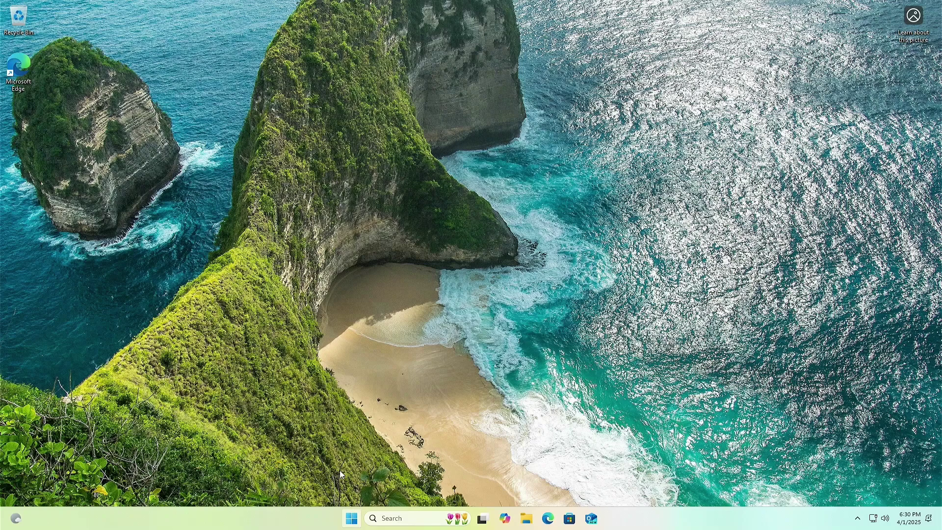
key("super")
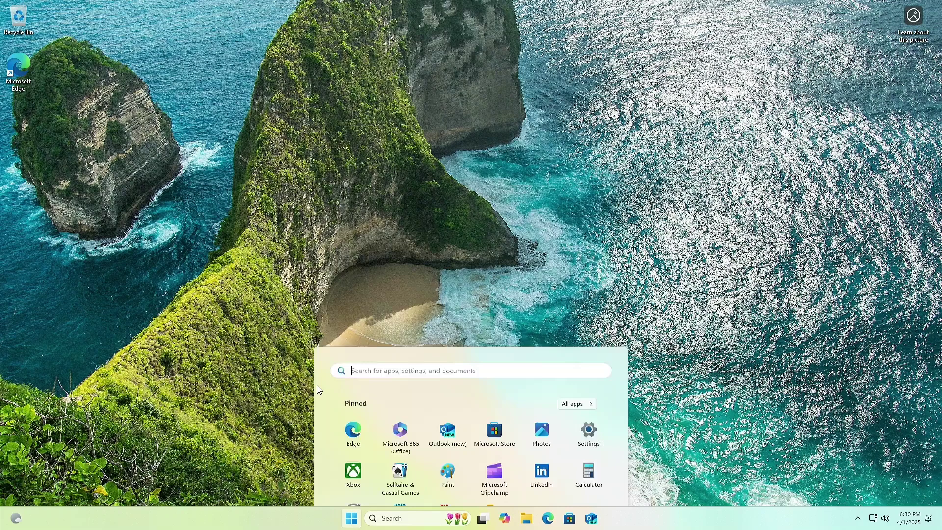
key("super+x")
left_click(198, 325)
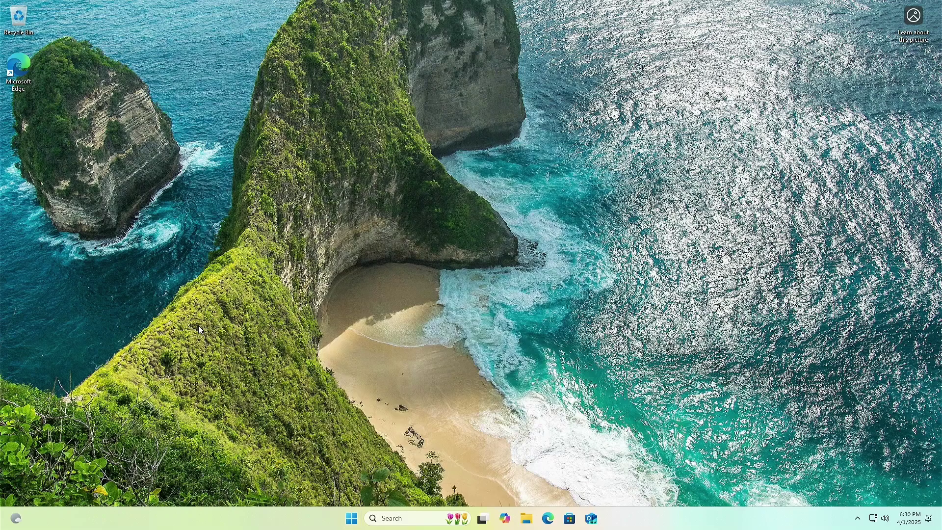
Launch Microsoft Edge from the installed apps and confirm its first-run sync and personalization prompts.
left_click(351, 516)
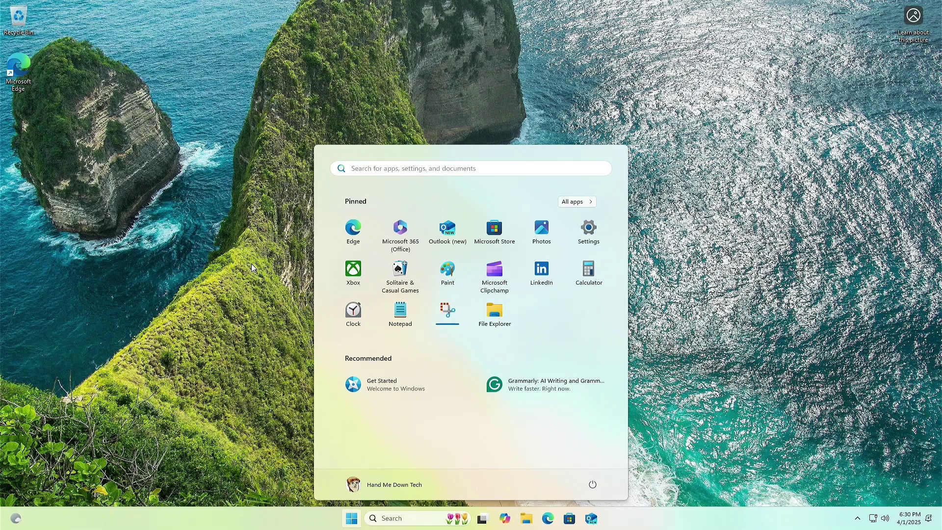
left_click(577, 202)
scroll(482, 266, "down", 5)
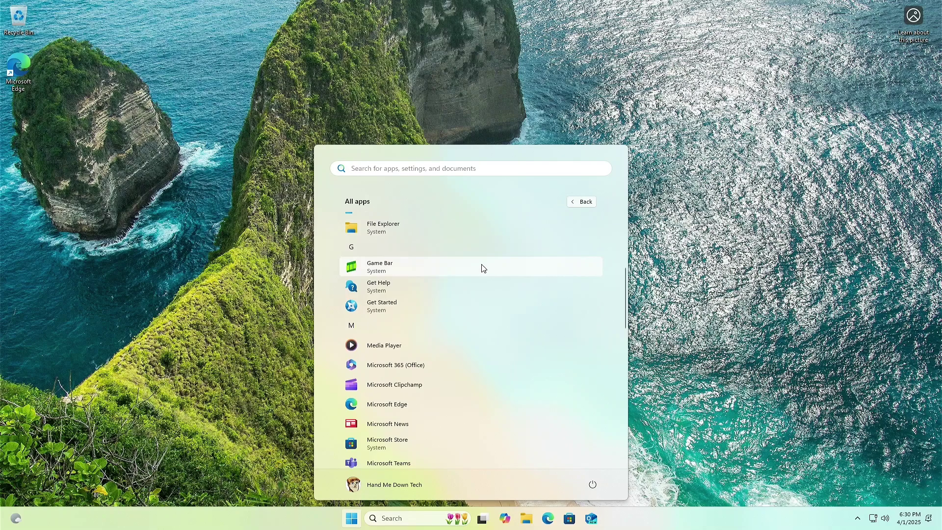
left_click(374, 404)
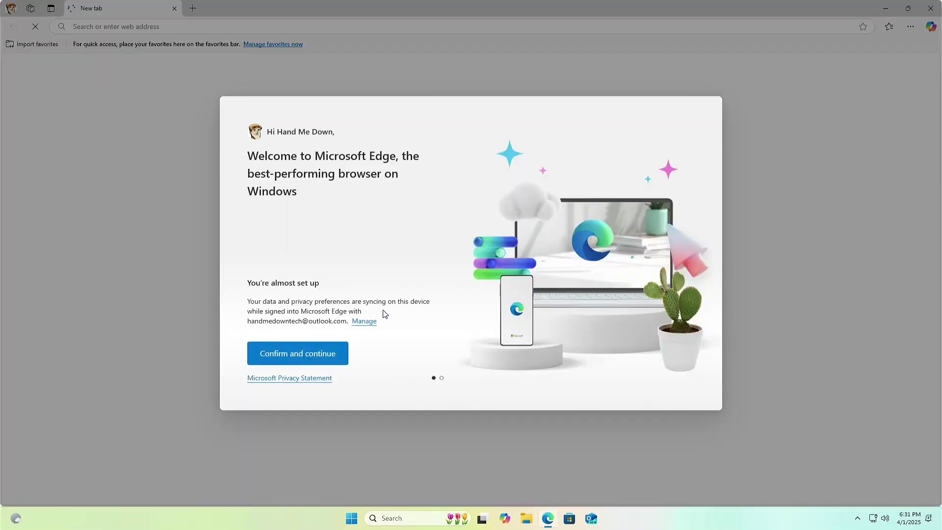
left_click(311, 355)
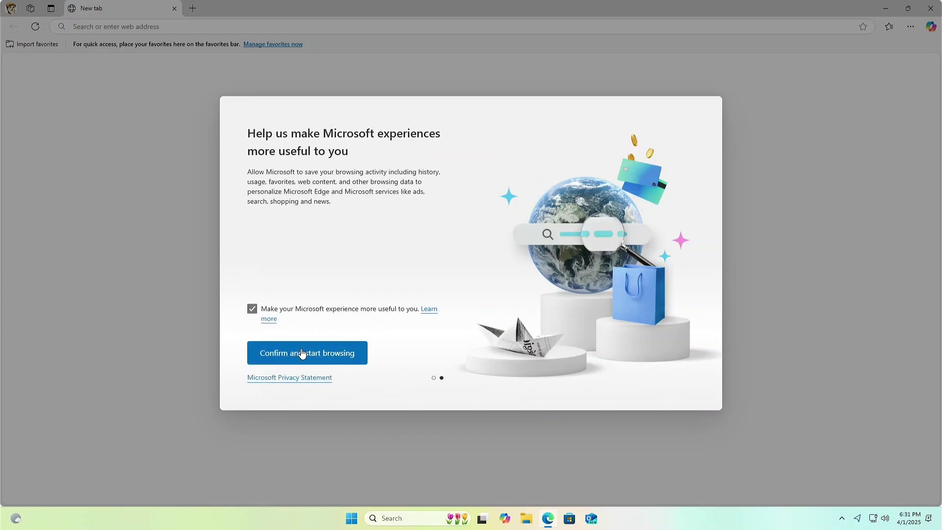
left_click(301, 354)
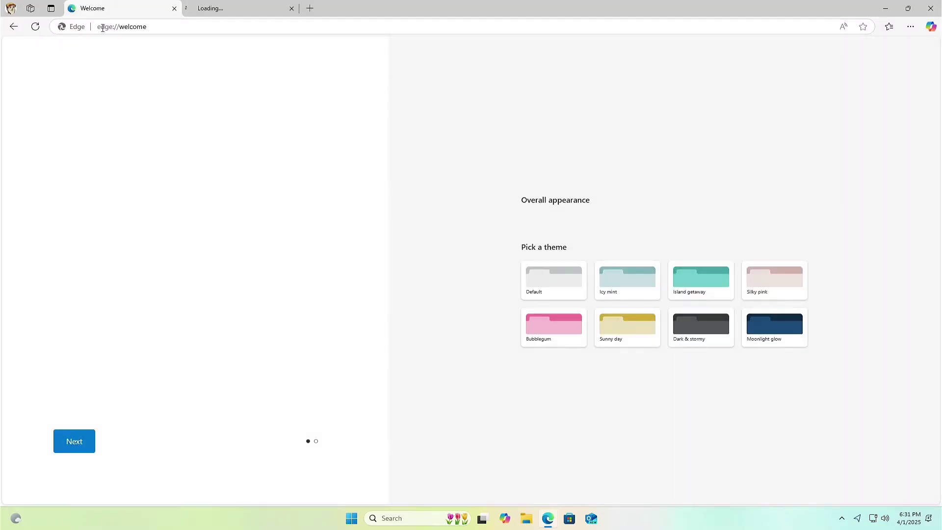
Close the Welcome to Microsoft Edge tab and exit the browser.
left_click(164, 29)
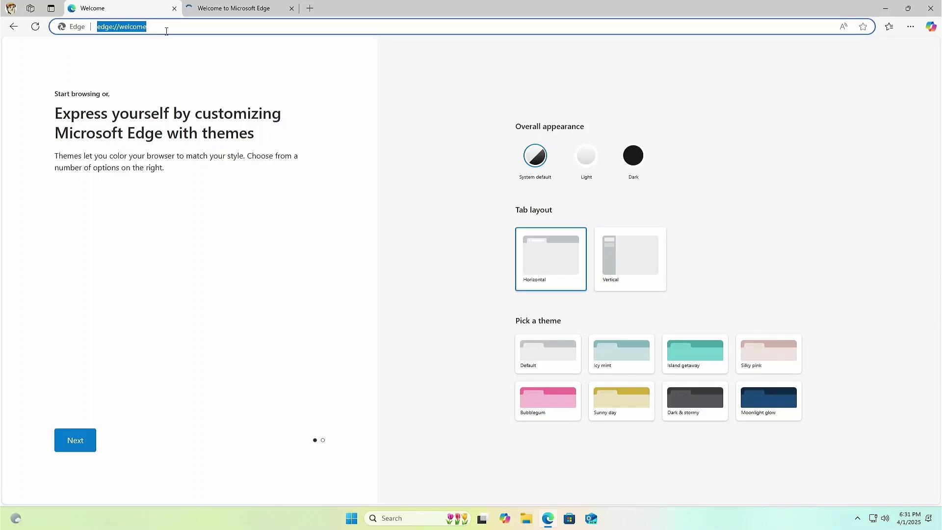
left_click(291, 8)
left_click(931, 9)
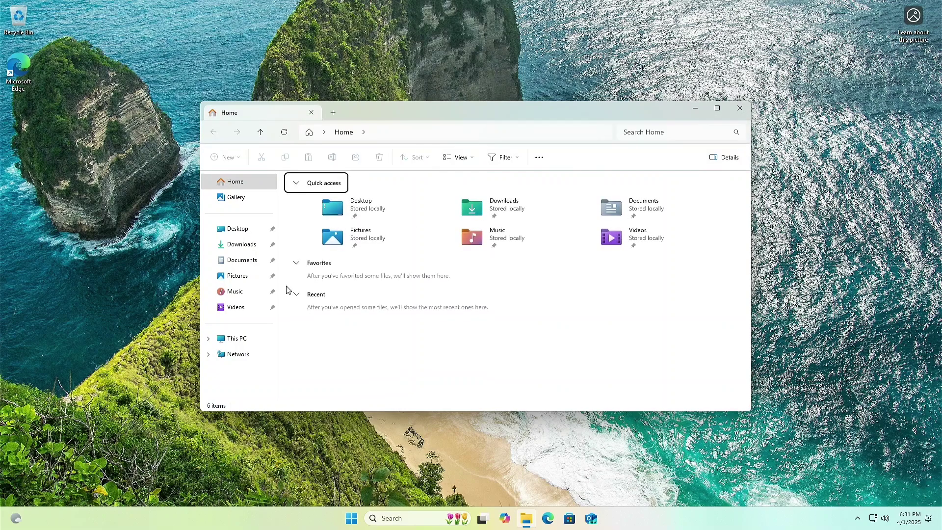
Expand This PC in File Explorer and inspect the drives available to the Windows To Go system.
left_click(208, 339)
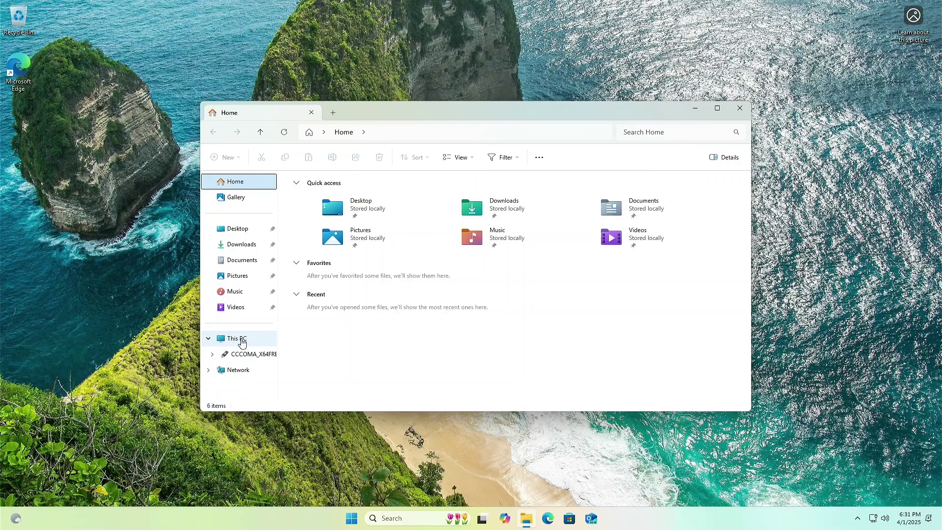
left_click(239, 349)
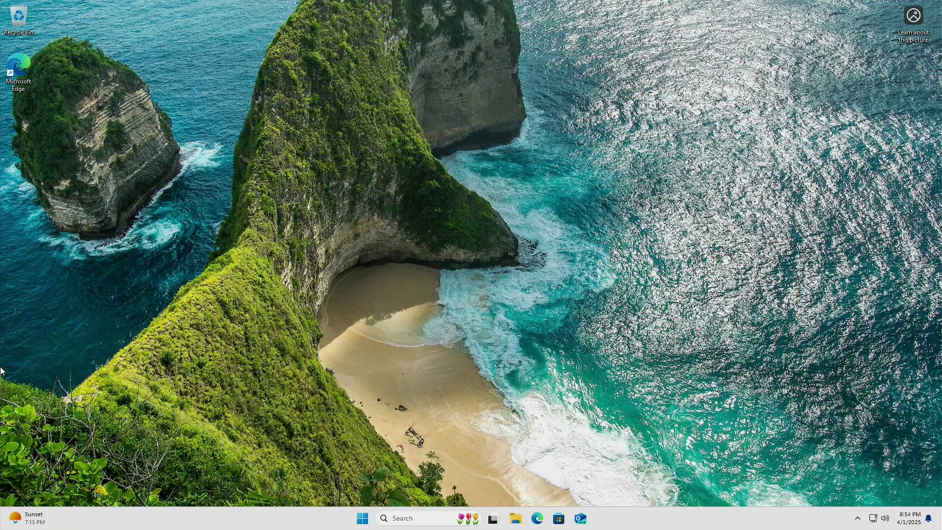
left_click(363, 520)
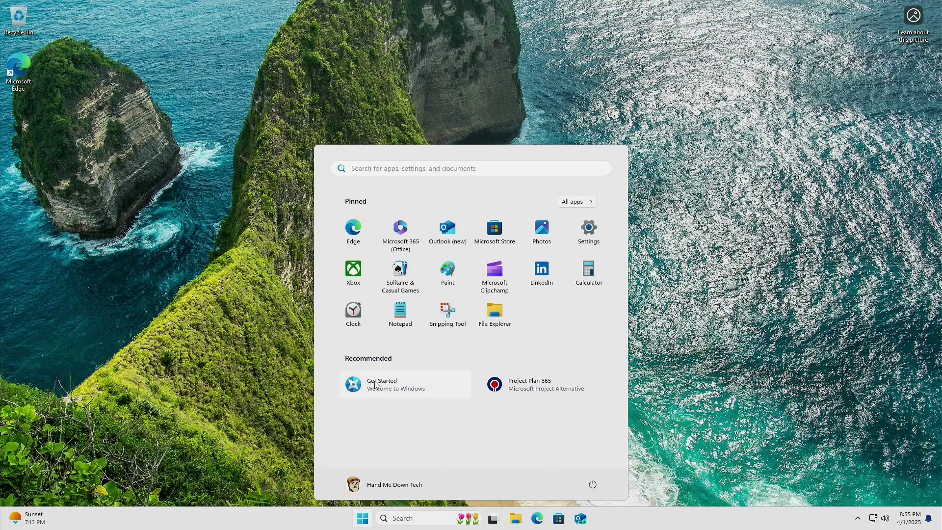
left_click(222, 284)
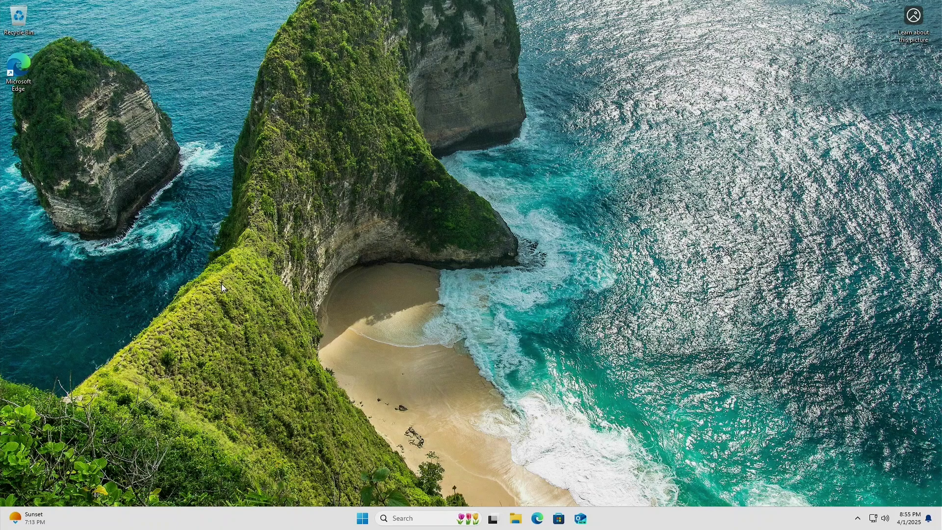
key("super+x")
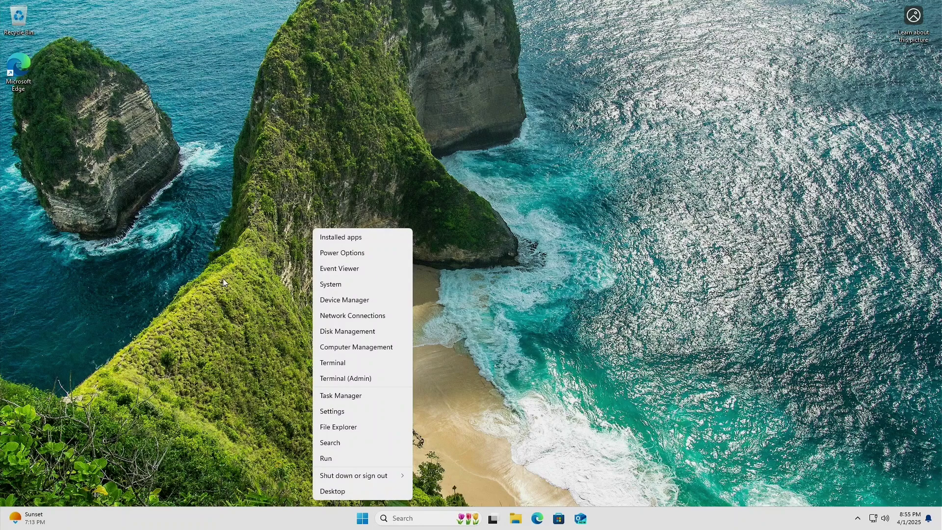
key("Escape")
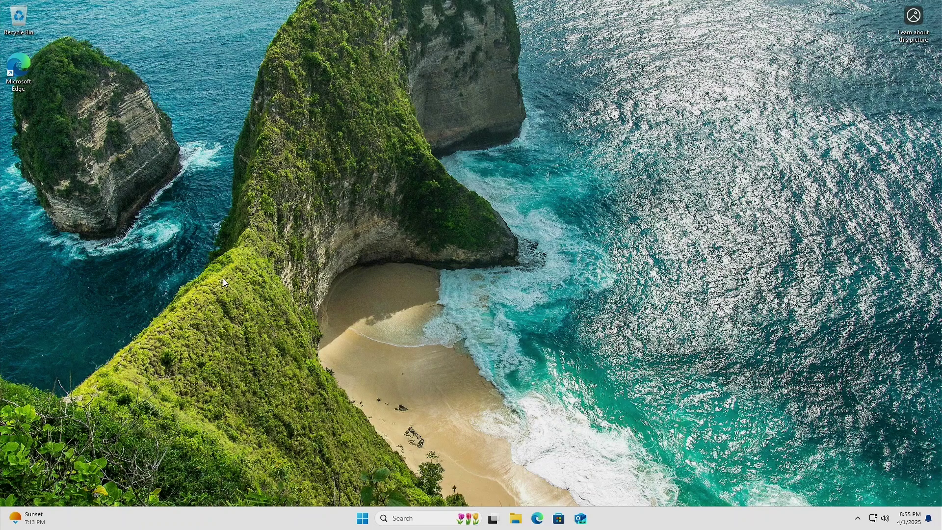